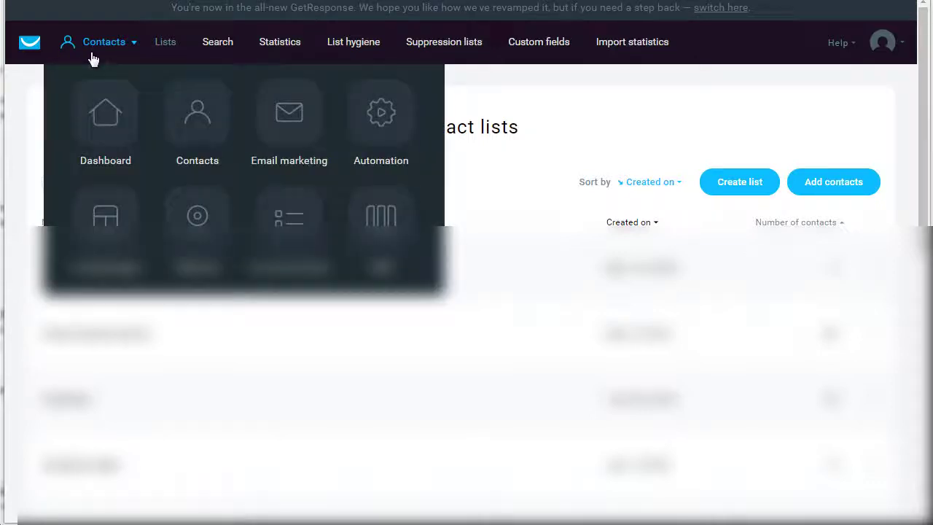
- Start a new contact list and name it newtestlist1
click(746, 182)
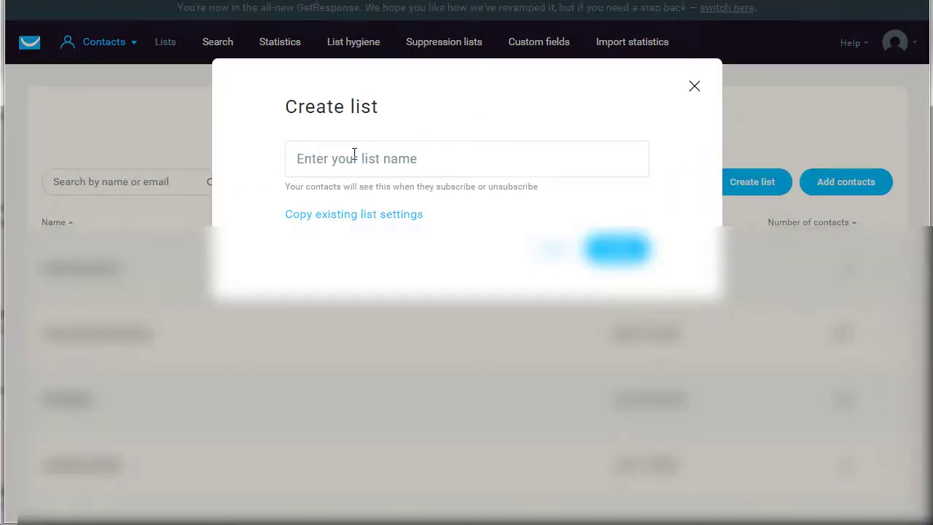
click(377, 156)
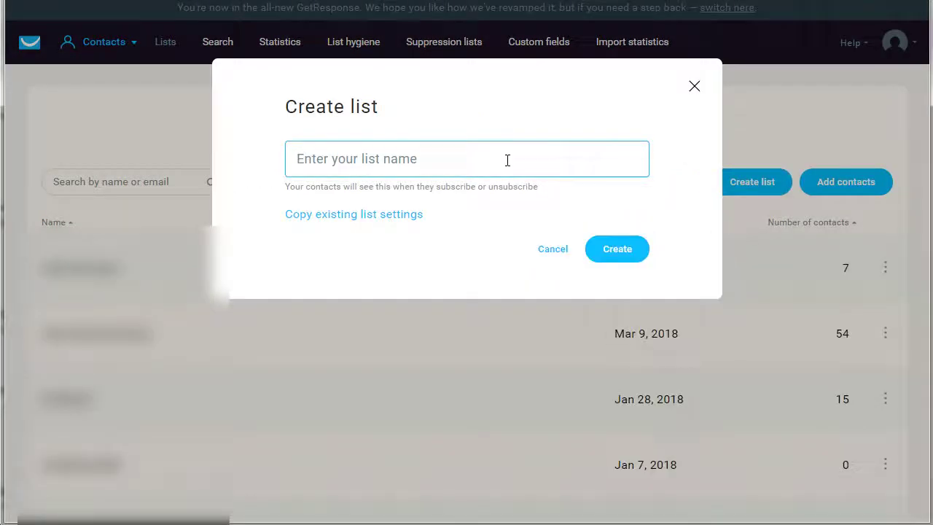
text(newtestlist)
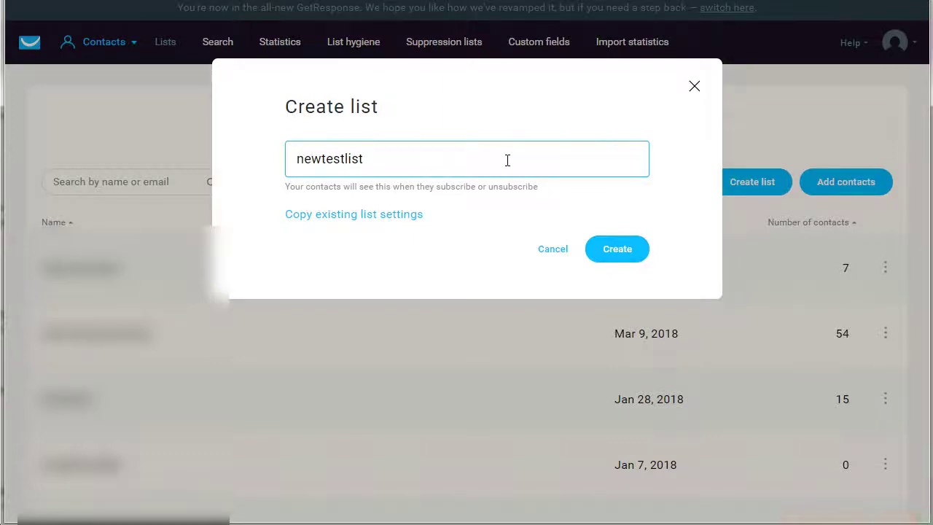
text(1)
key(ctrl+a)
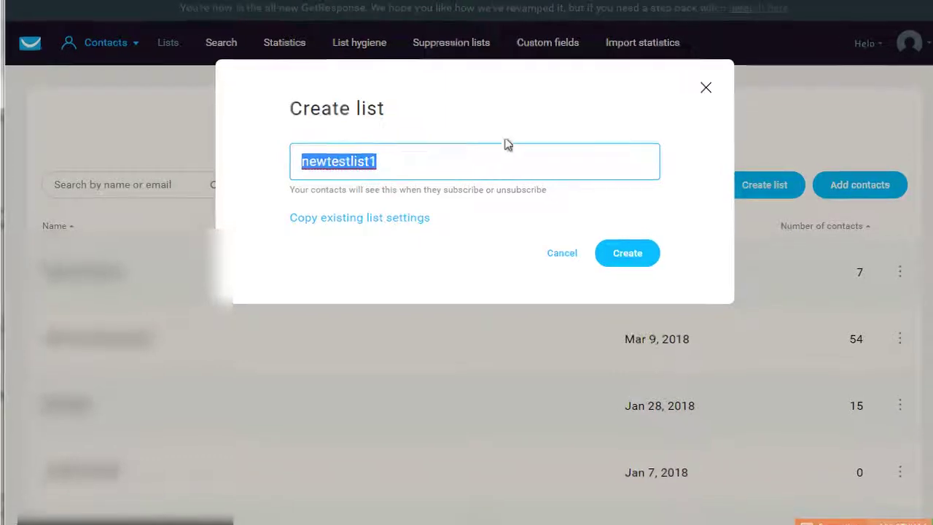
click(503, 121)
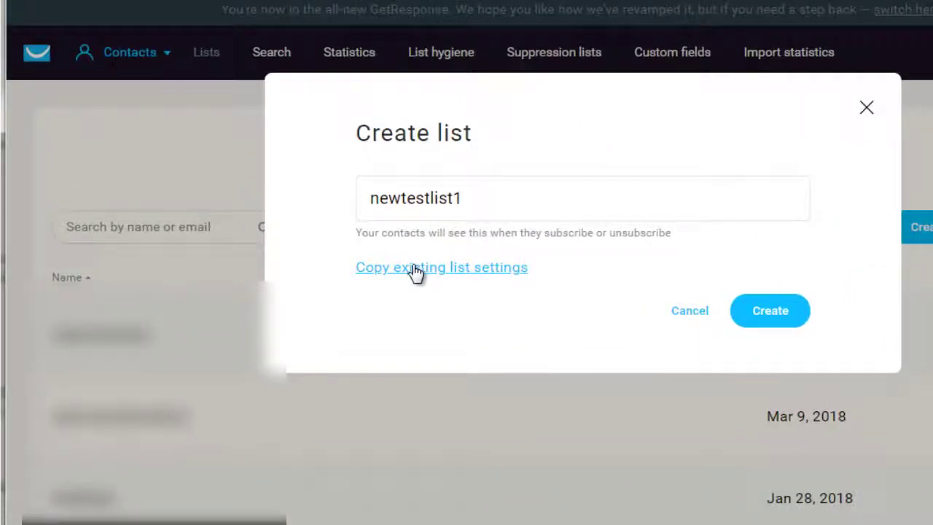
- Check the option to copy existing list settings, discard it, and create the newtestlist1 list without copied settings
click(416, 269)
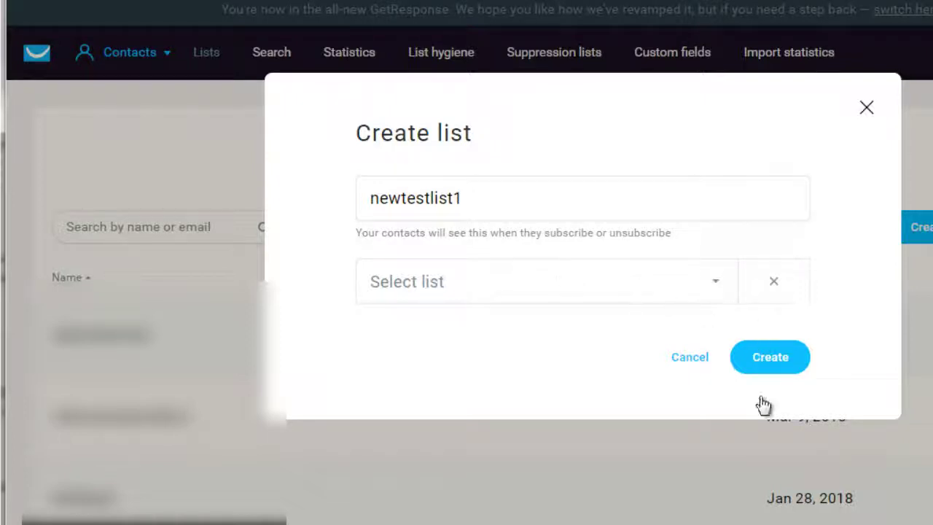
click(776, 358)
click(773, 283)
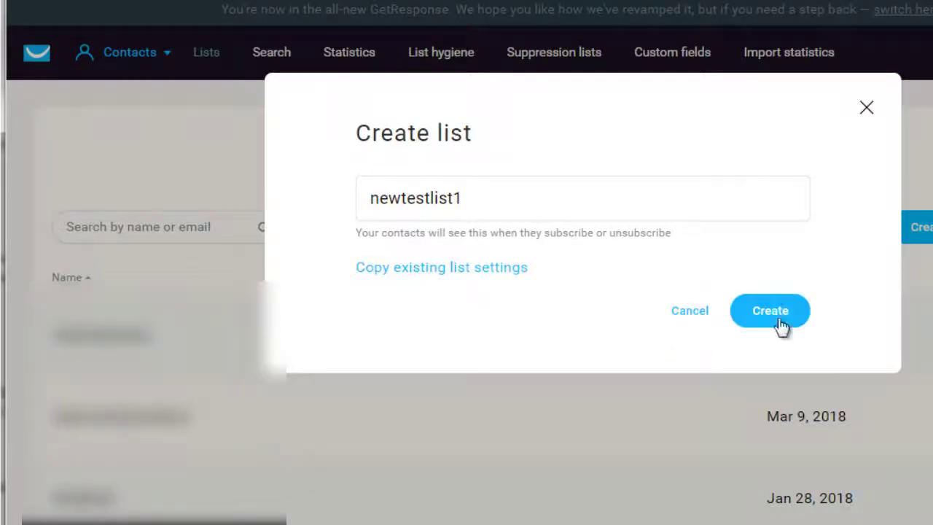
click(778, 321)
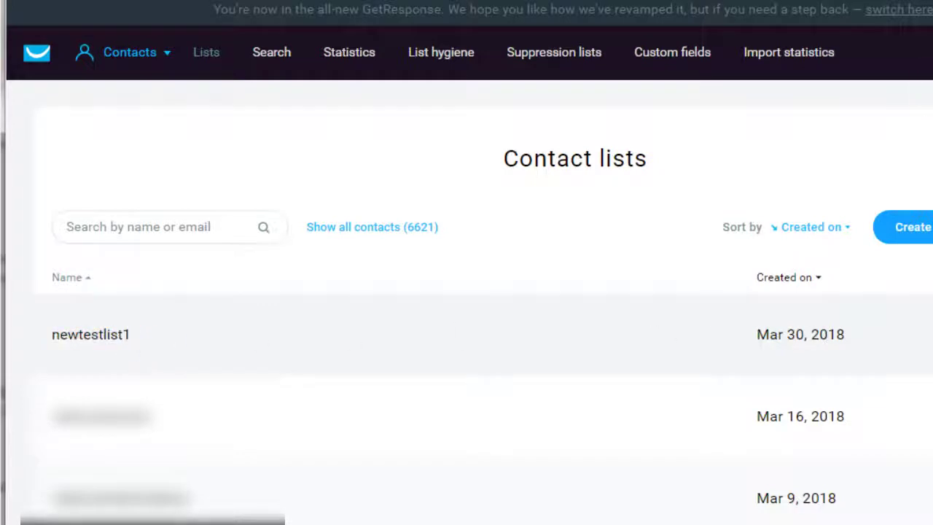
- Open the settings of the newtestlist1 list
click(930, 334)
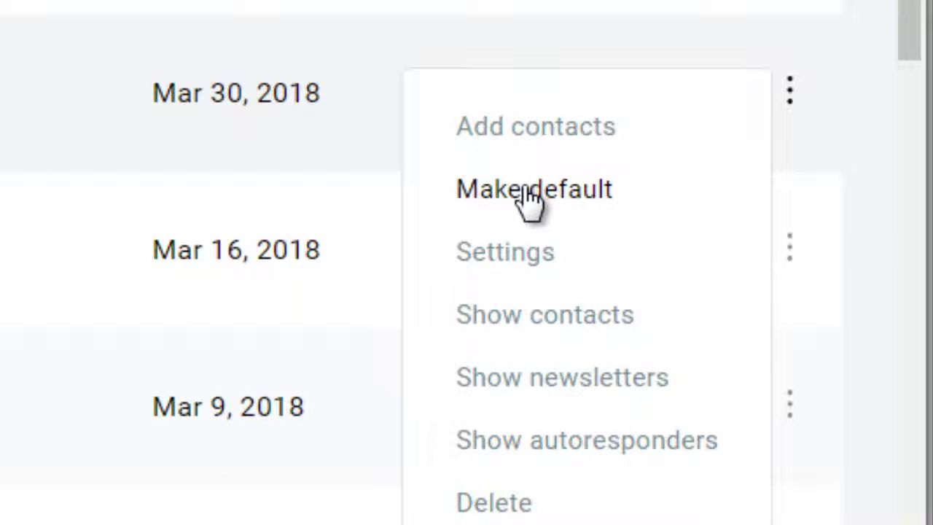
right_click(522, 251)
click(469, 264)
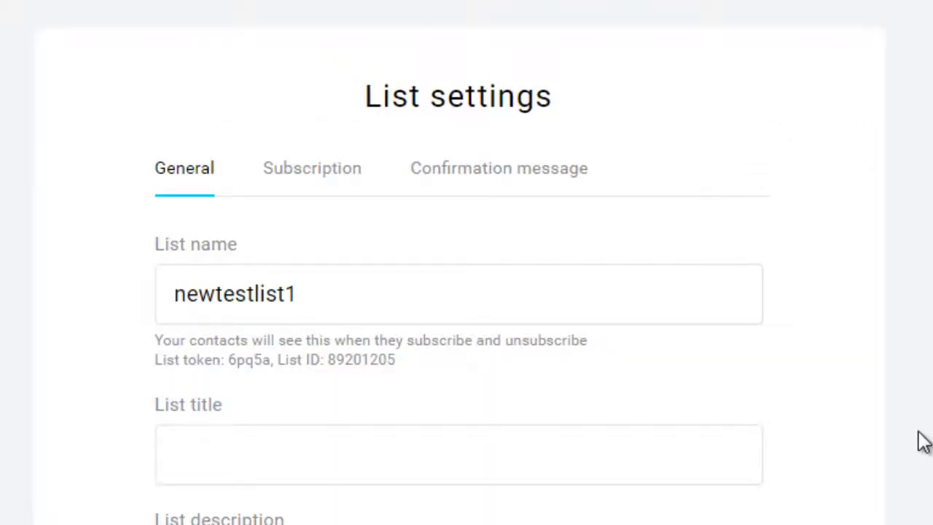
- Examine the list name, title, description and category fields in the general list settings
click(411, 294)
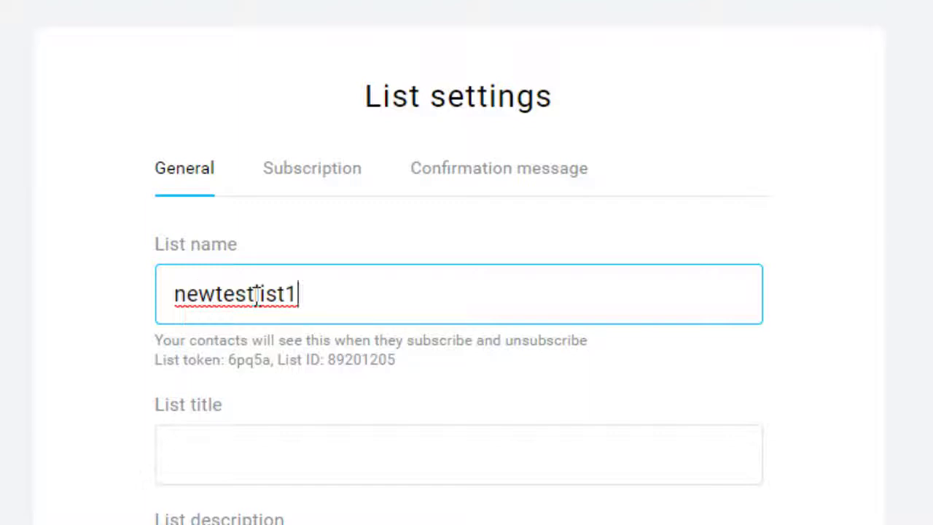
click(815, 213)
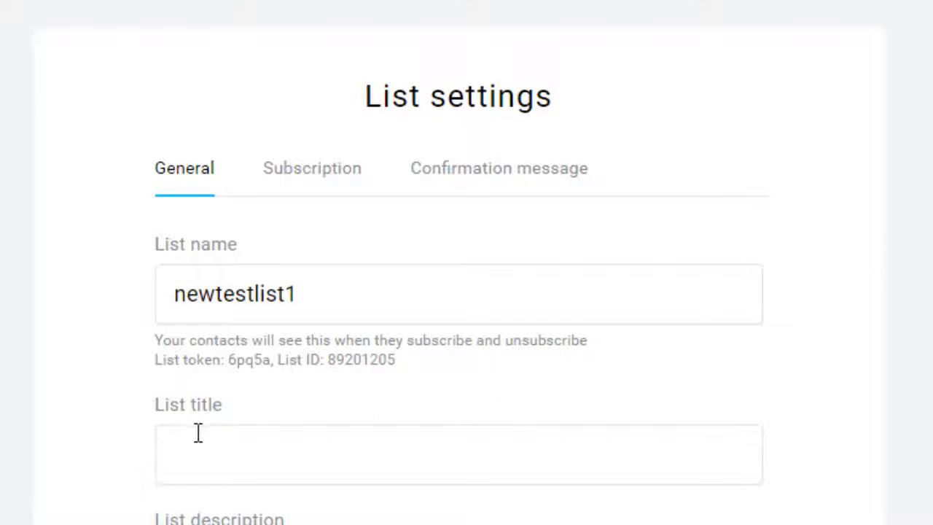
click(276, 452)
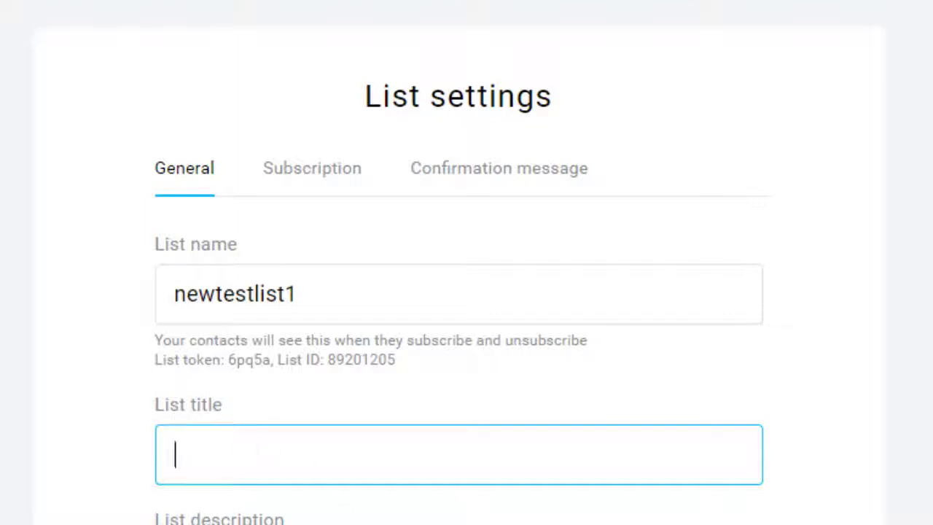
key(Tab)
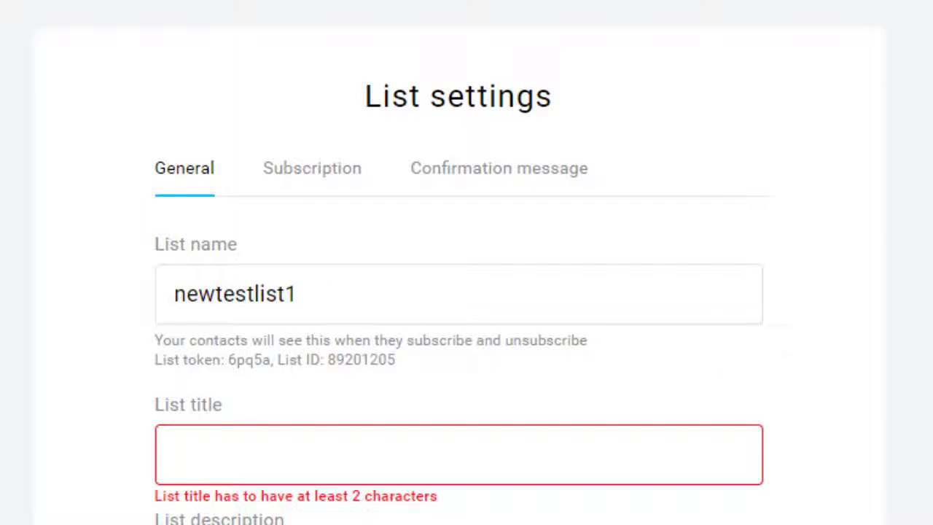
scroll(412, 519, down, 2)
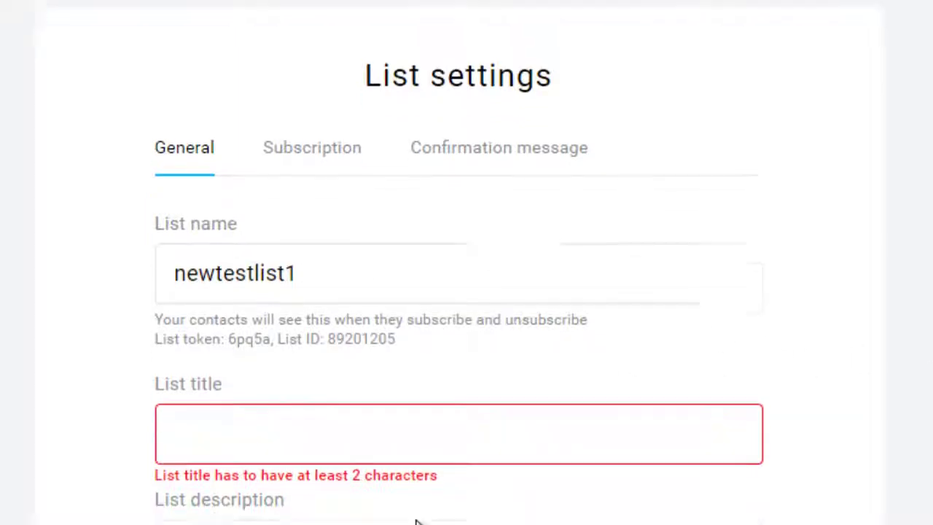
scroll(418, 516, down, 2)
scroll(416, 520, up, 2)
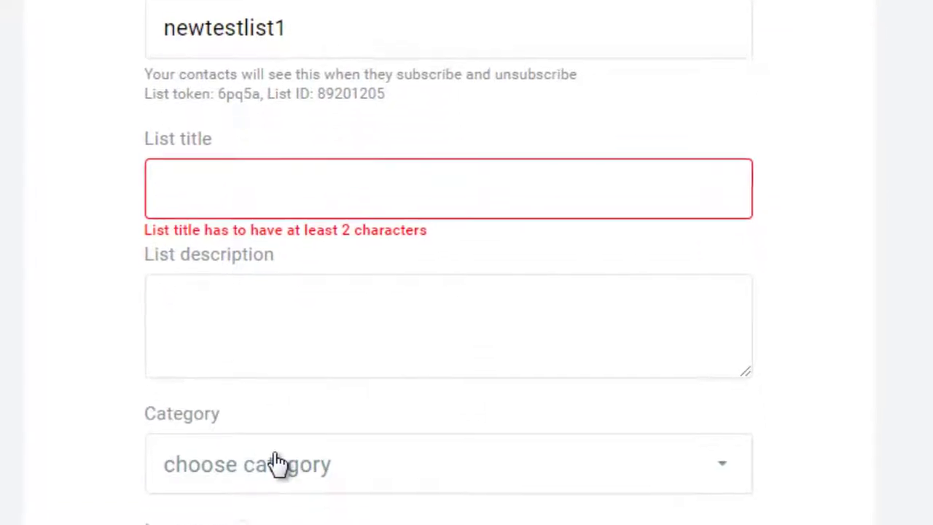
click(272, 402)
click(814, 313)
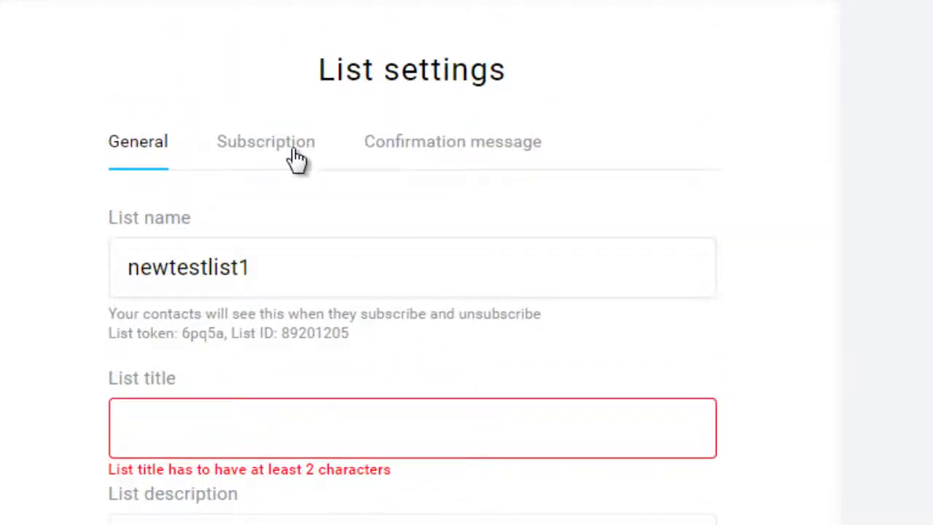
- Turn off subscription notifications in the list's subscription settings
click(297, 159)
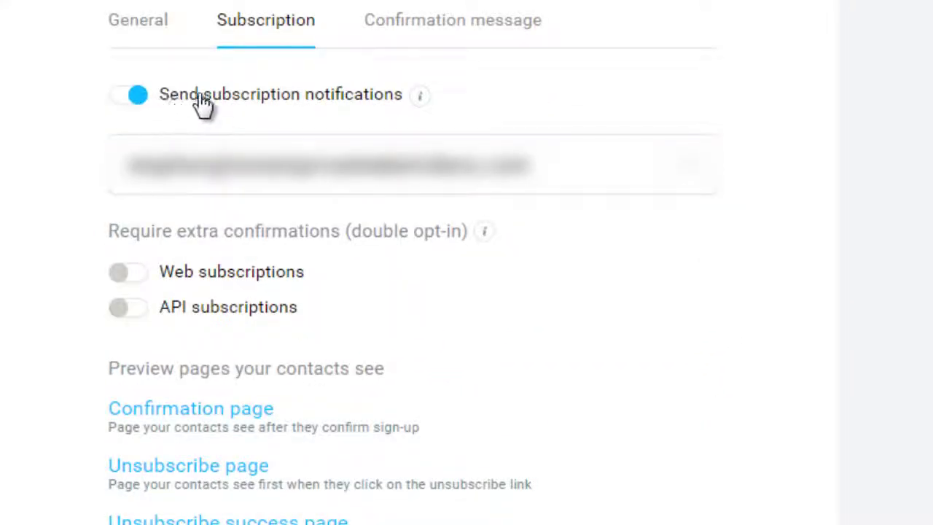
mouse_move(417, 100)
click(140, 95)
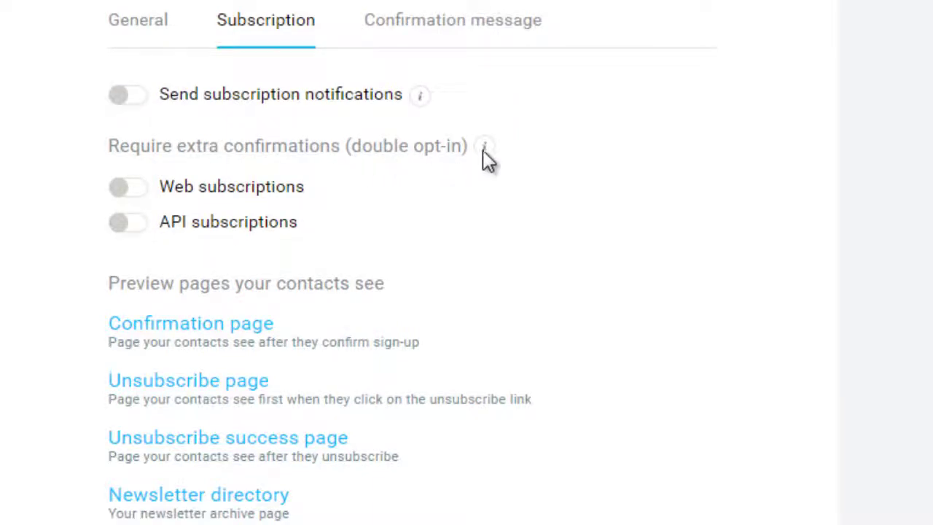
- Require double opt-in confirmation for both web and API subscriptions, and review the confirmation page description
click(124, 196)
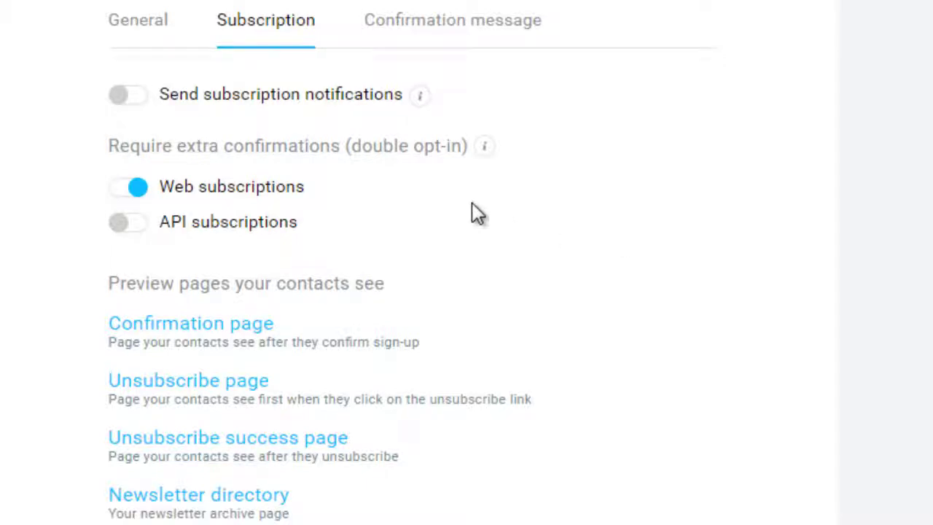
click(126, 224)
click(139, 229)
click(130, 224)
drag(430, 343, 109, 345)
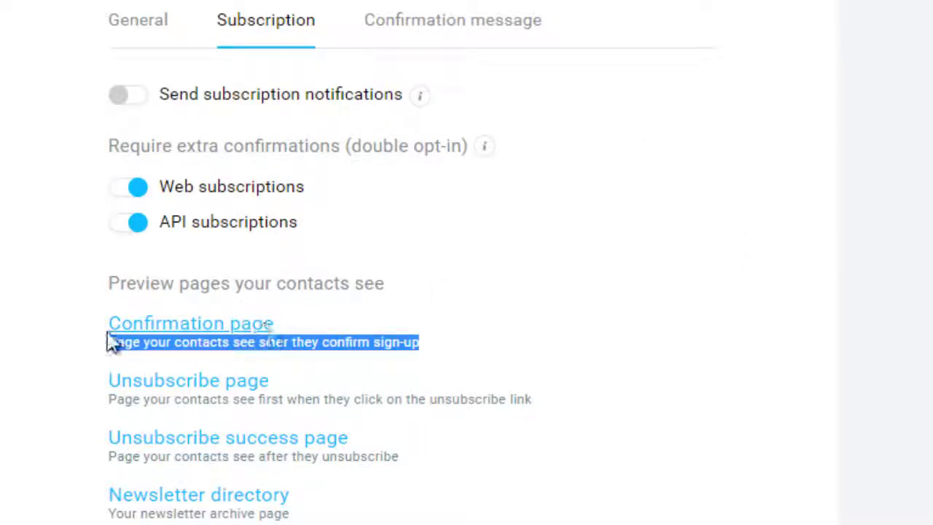
click(235, 344)
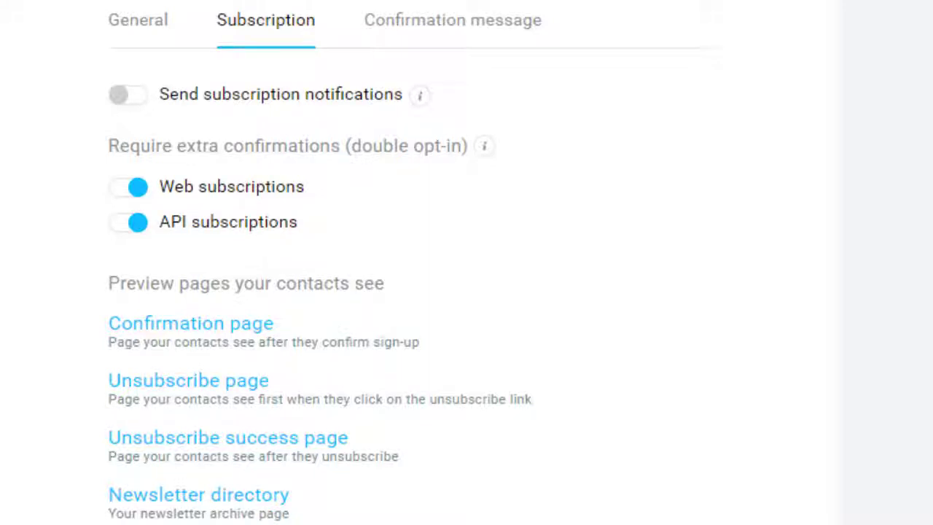
- Choose HTML as the format of the list's confirmation message and save the confirmation message
click(531, 30)
scroll(813, 365, down, 3)
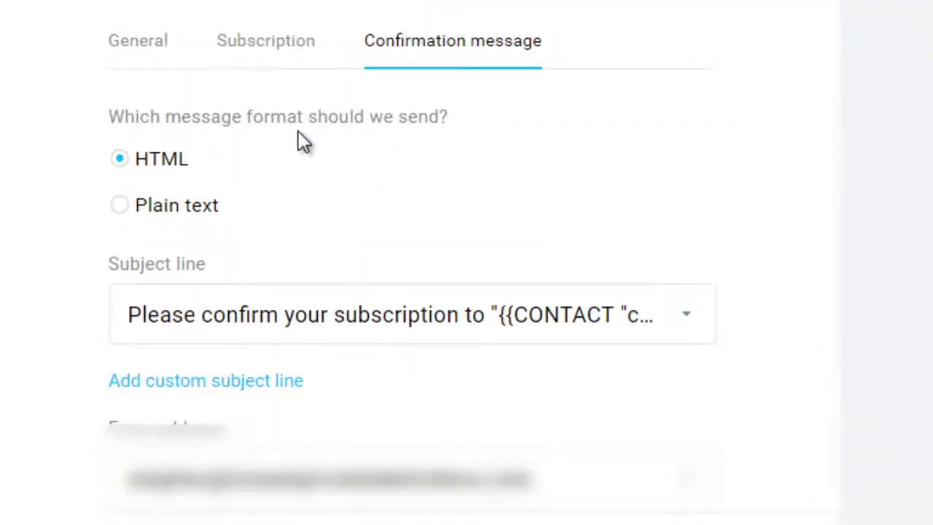
click(137, 157)
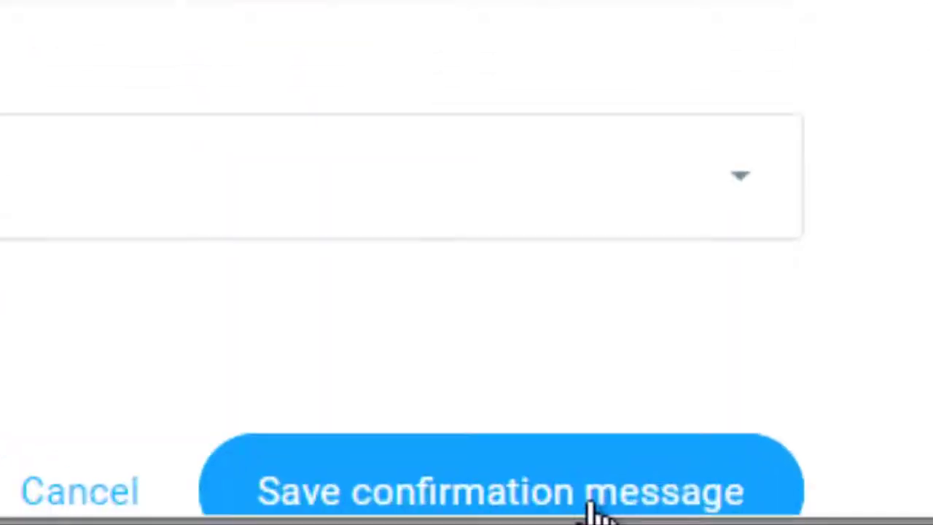
click(600, 506)
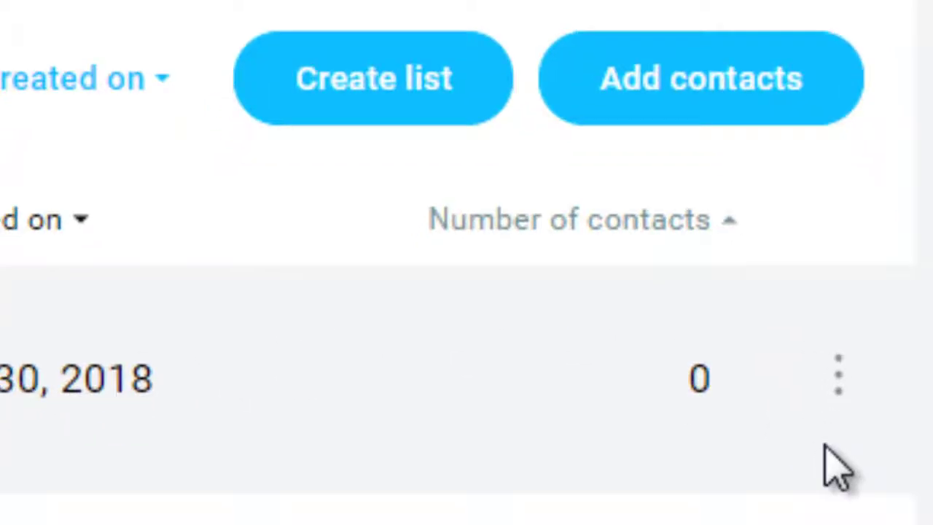
- Show the available actions for the newtestlist1 list
click(821, 418)
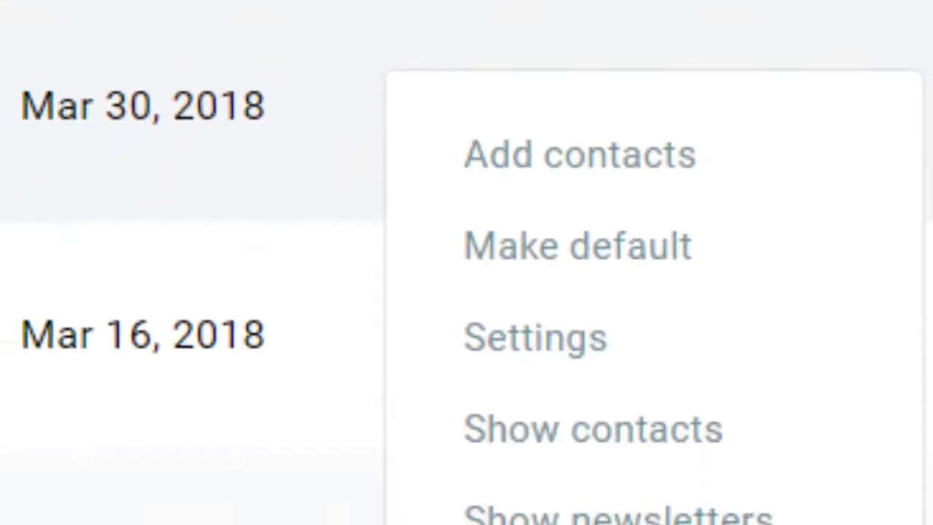